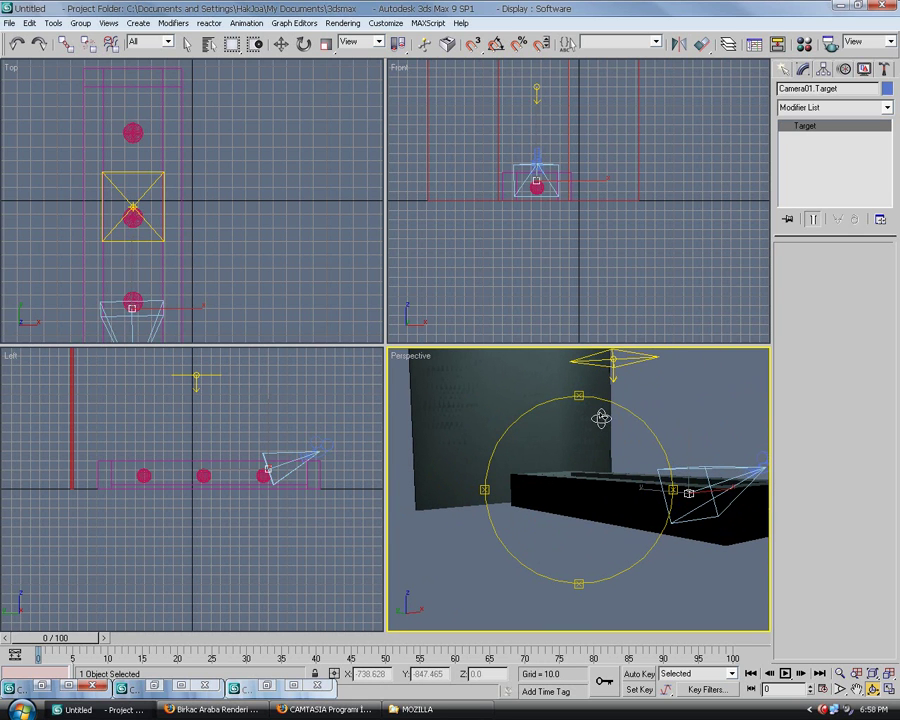
Select Camera01 without its target in the Left view to show its parameters.
{"action": "left_click_drag", "start_coordinate": [596, 414], "coordinate": [540, 436]}
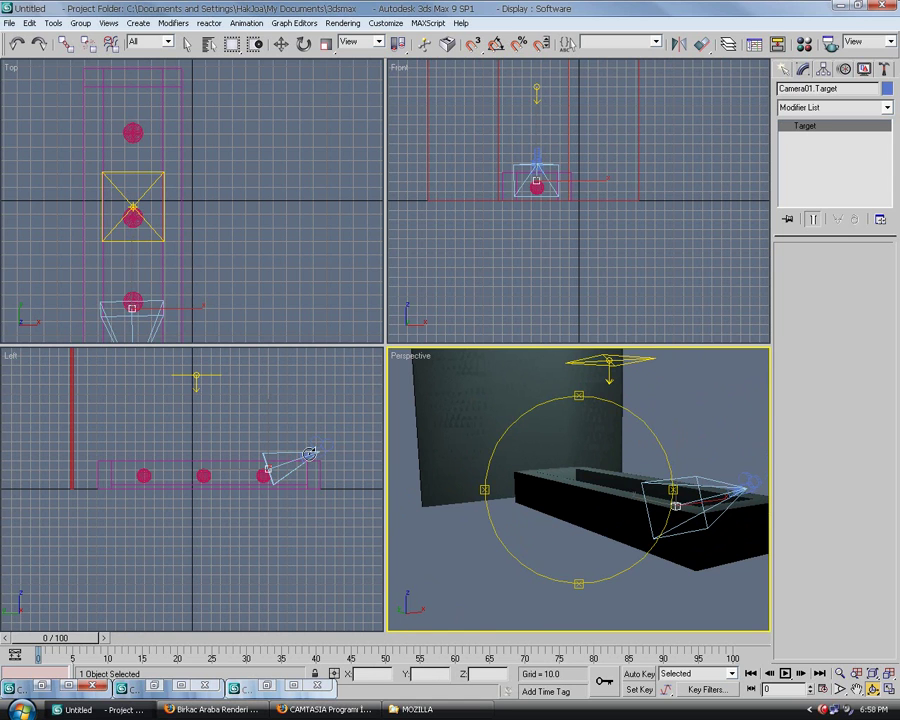
{"action": "right_click", "coordinate": [336, 426]}
{"action": "key", "text": "Delete"}
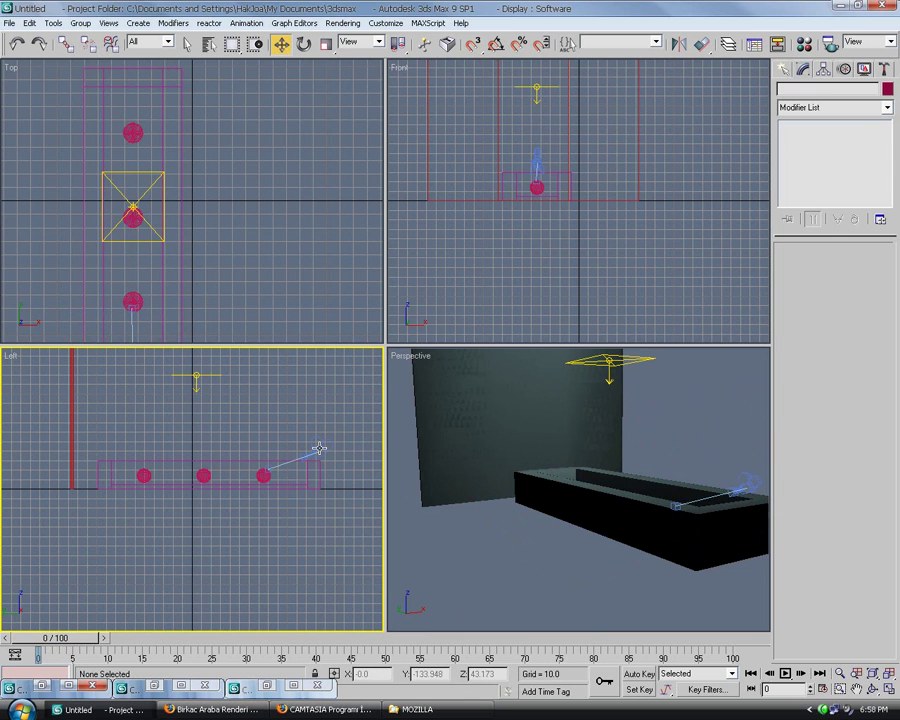
{"action": "key", "text": "ctrl+z"}
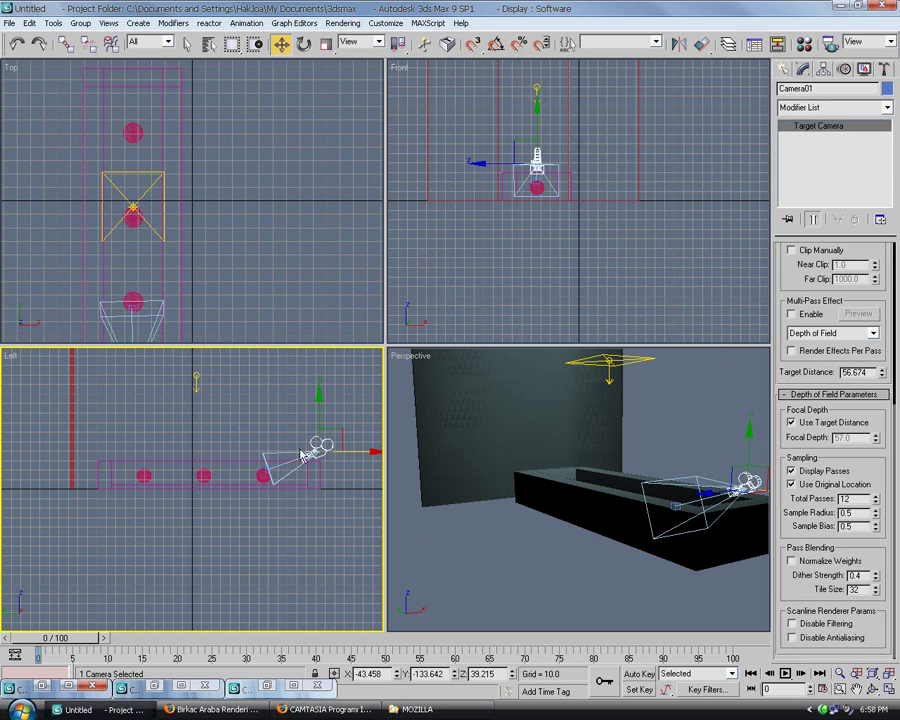
{"action": "left_click", "coordinate": [268, 469]}
{"action": "left_click", "coordinate": [317, 450]}
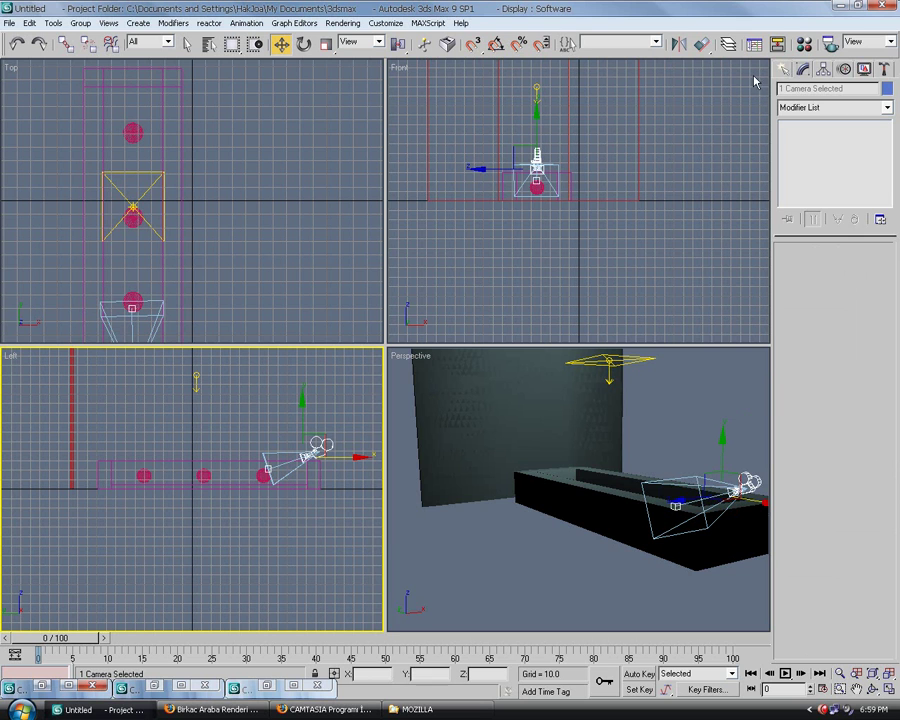
{"action": "left_click", "coordinate": [329, 448]}
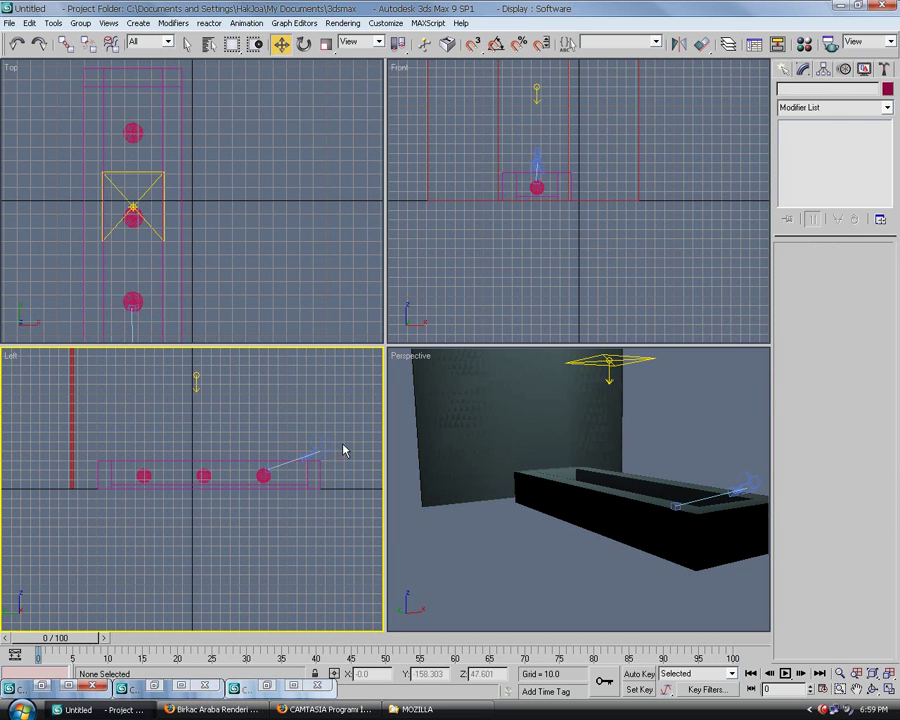
{"action": "left_click", "coordinate": [321, 440]}
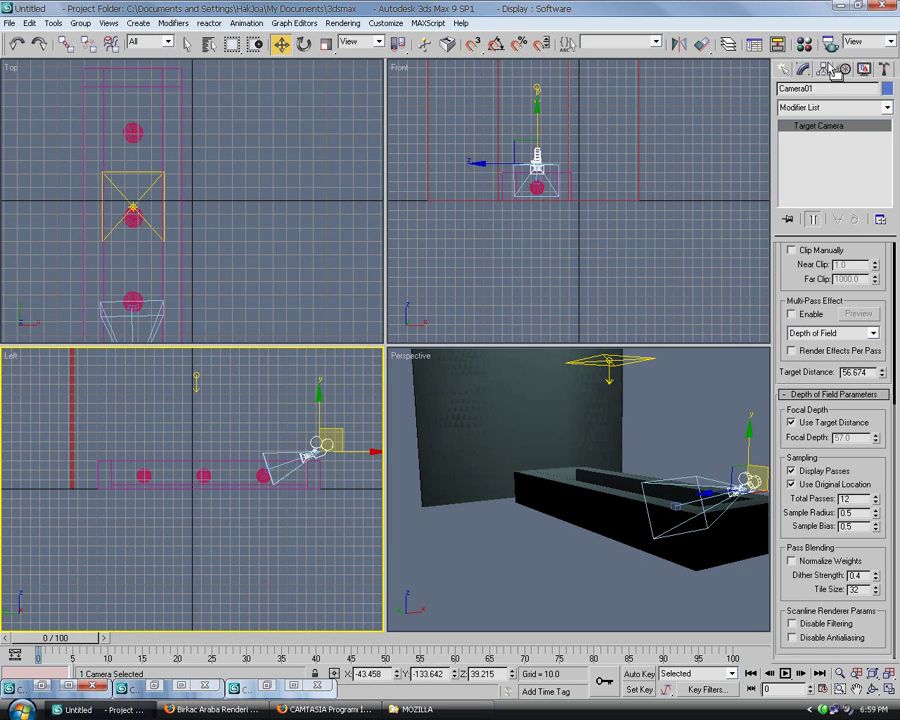
Open the V-Ray renderer settings, collapse Color mapping and bring up the Camera rollout's depth of field options.
{"action": "left_click", "coordinate": [575, 43]}
{"action": "left_click", "coordinate": [137, 100]}
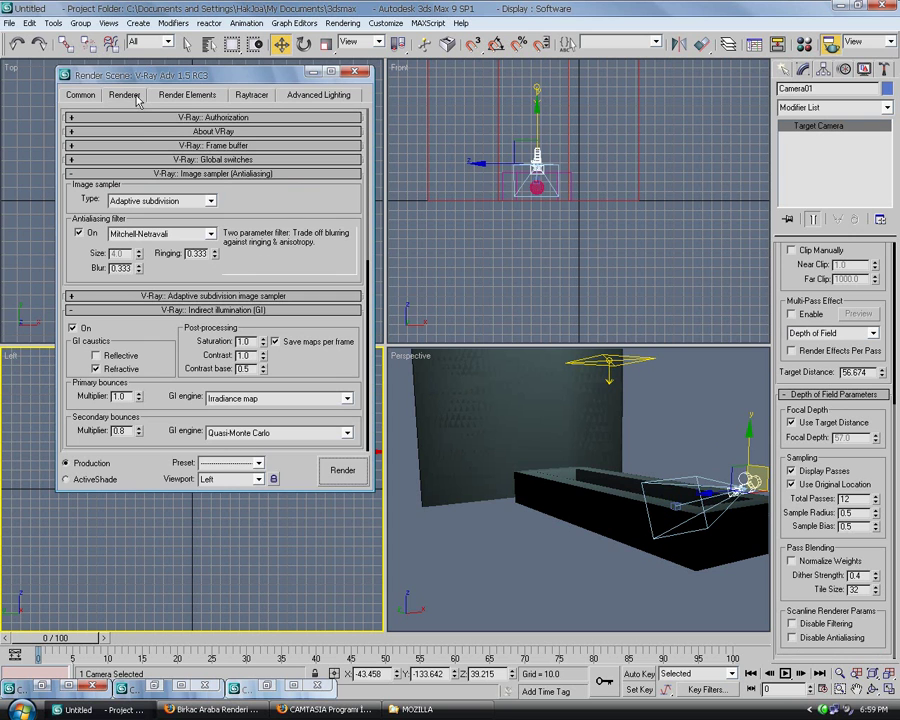
{"action": "scroll", "coordinate": [157, 141], "scroll_direction": "down", "scroll_amount": 3}
{"action": "scroll", "coordinate": [157, 141], "scroll_direction": "down", "scroll_amount": 5}
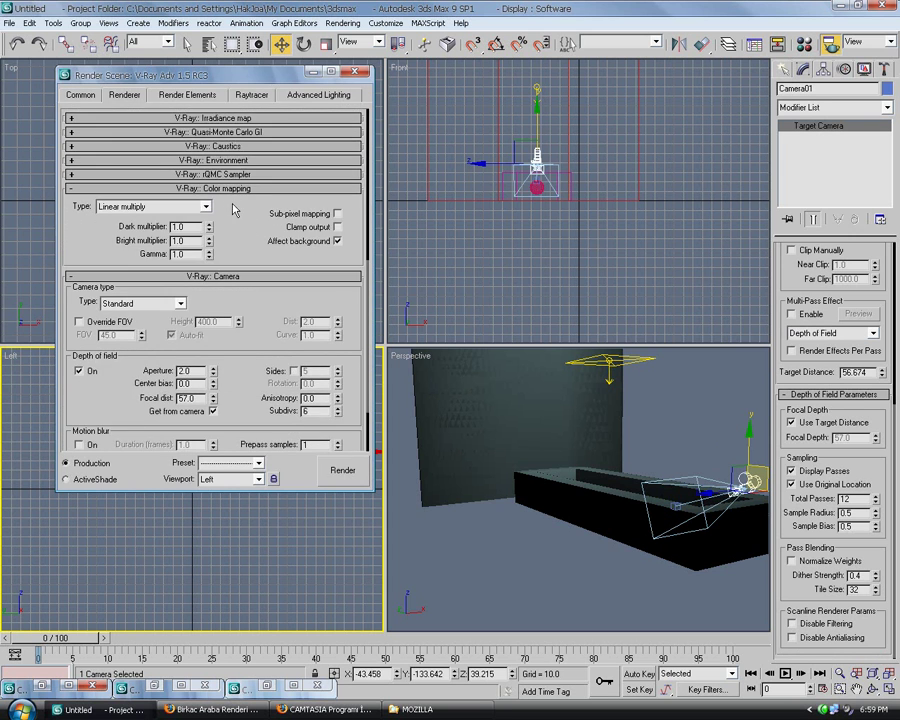
{"action": "left_click", "coordinate": [77, 190]}
{"action": "scroll", "coordinate": [190, 167], "scroll_direction": "down", "scroll_amount": 1}
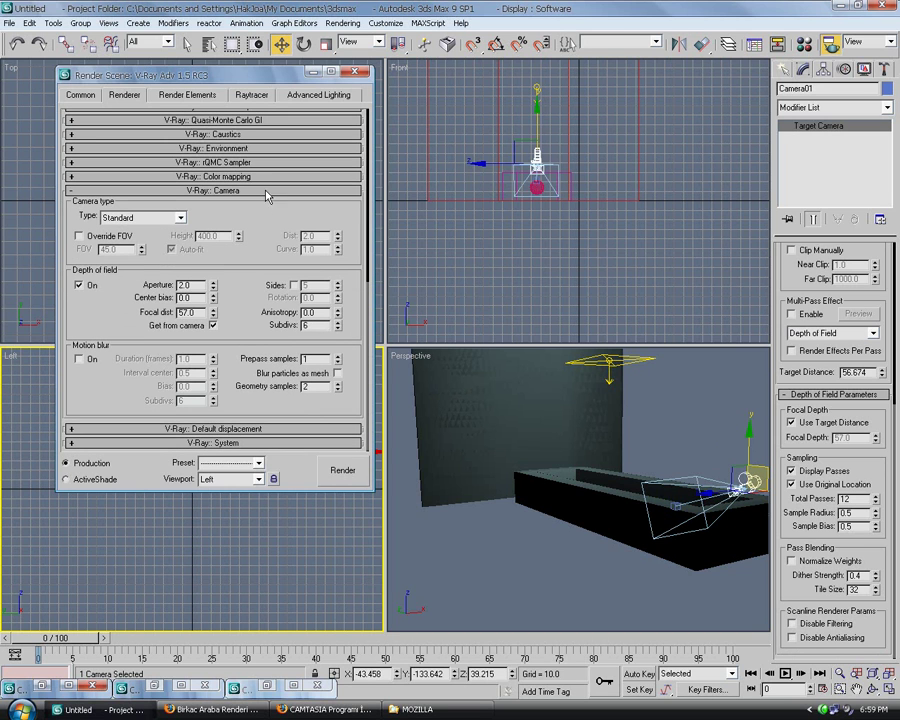
Examine the V-Ray depth of field settings for aperture, focal distance and Get from camera, alongside Camera01's own parameters.
{"action": "left_click", "coordinate": [89, 288]}
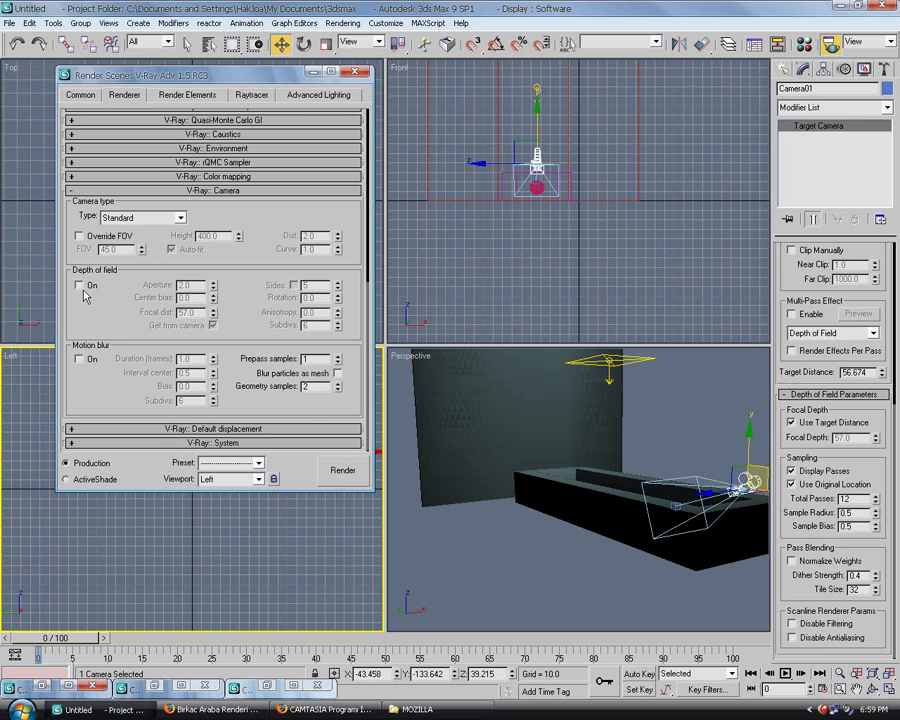
{"action": "left_click", "coordinate": [90, 288]}
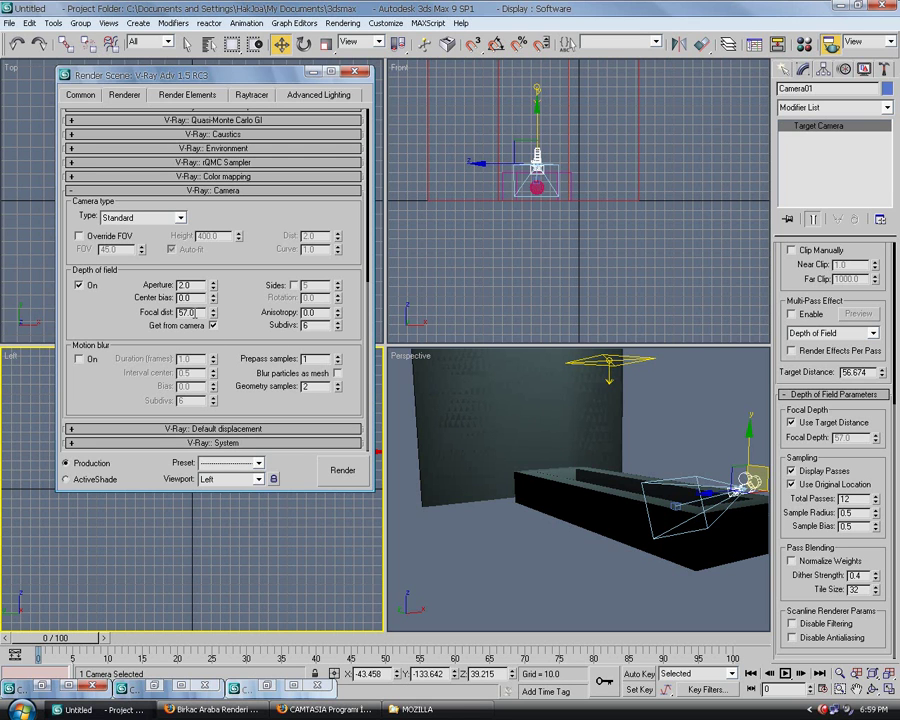
{"action": "left_click", "coordinate": [213, 327]}
{"action": "scroll", "coordinate": [866, 410], "scroll_direction": "up", "scroll_amount": 2}
{"action": "scroll", "coordinate": [866, 410], "scroll_direction": "down", "scroll_amount": 2}
{"action": "left_click_drag", "start_coordinate": [866, 410], "coordinate": [866, 408]}
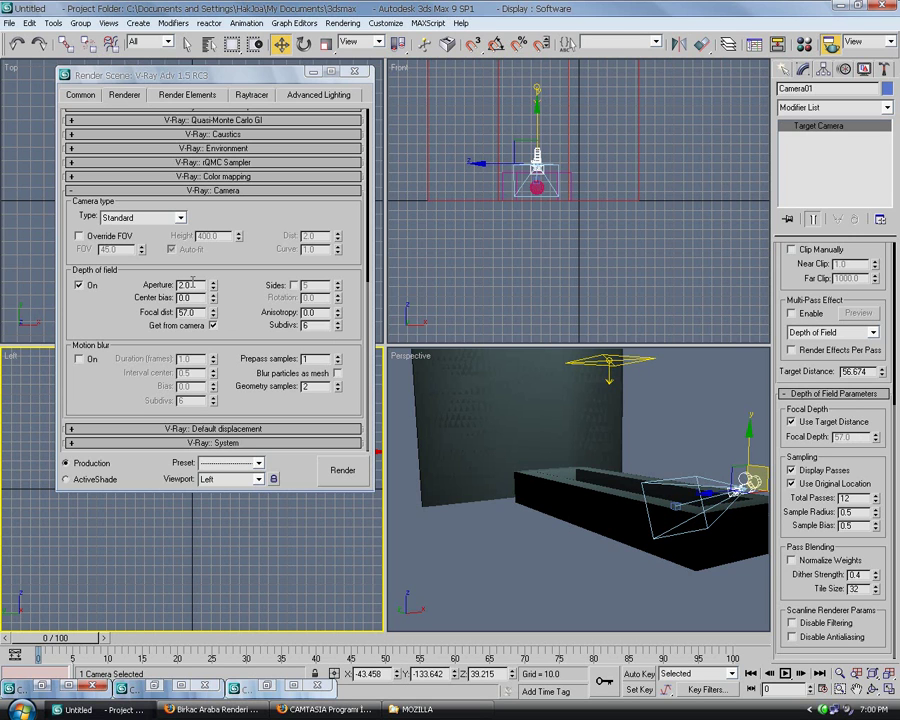
{"action": "left_click", "coordinate": [202, 285]}
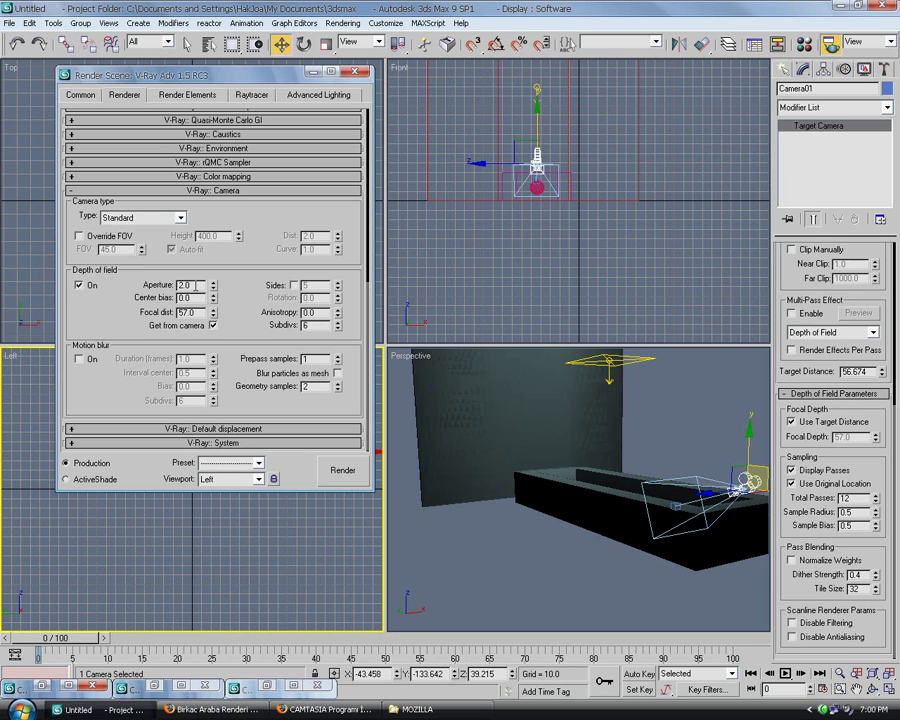
Switch the Perspective viewport to the Camera01 view.
{"action": "right_click", "coordinate": [411, 363]}
{"action": "mouse_move", "coordinate": [430, 363]}
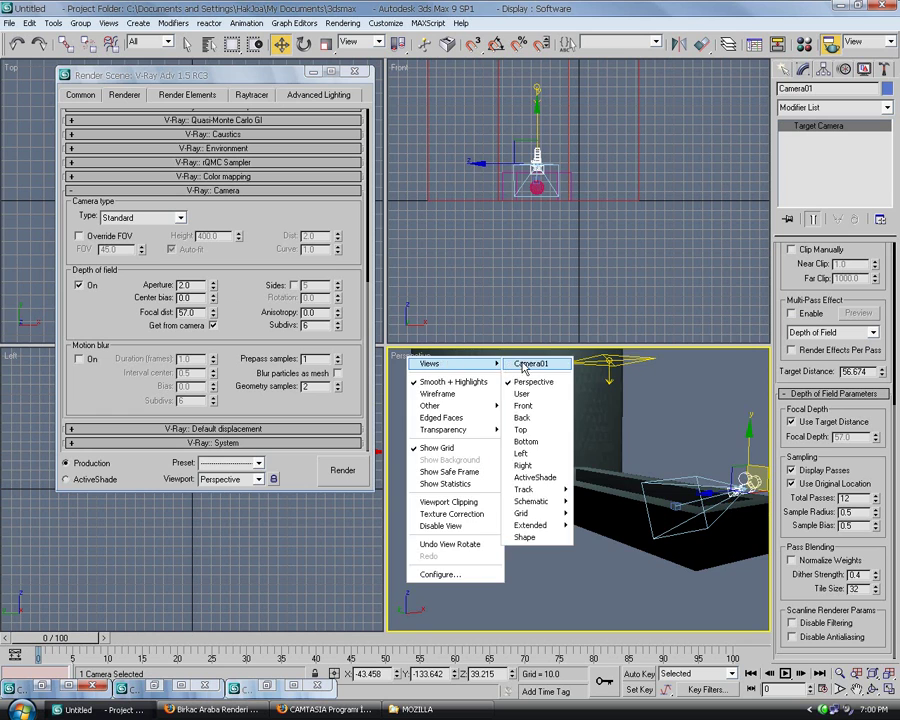
{"action": "left_click", "coordinate": [538, 362]}
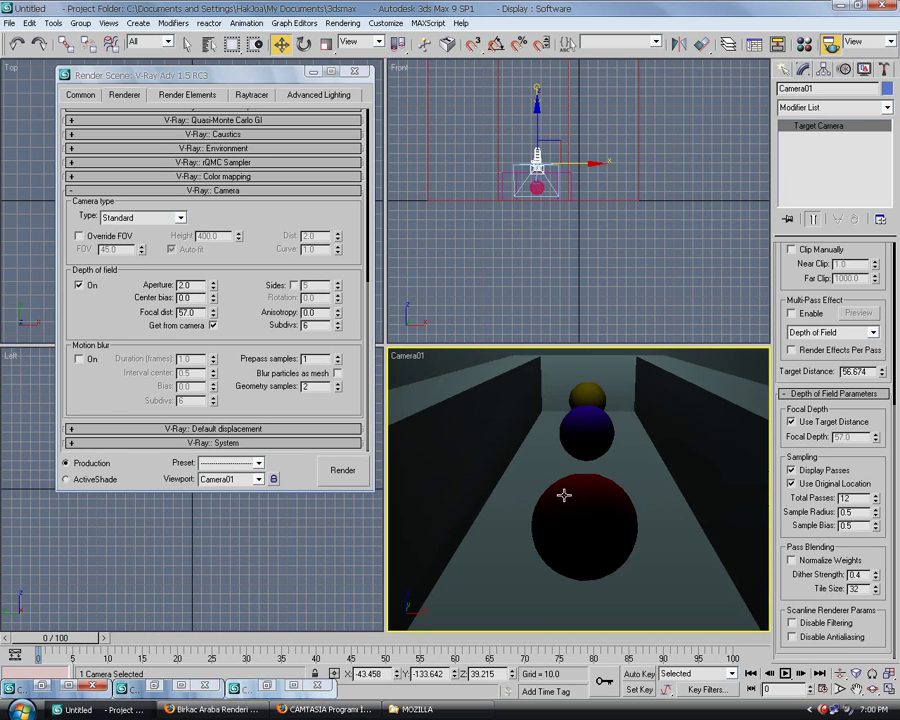
Review the V-Ray antialiasing and indirect illumination settings, returning to the Camera rollout.
{"action": "scroll", "coordinate": [180, 200], "scroll_direction": "up", "scroll_amount": 10}
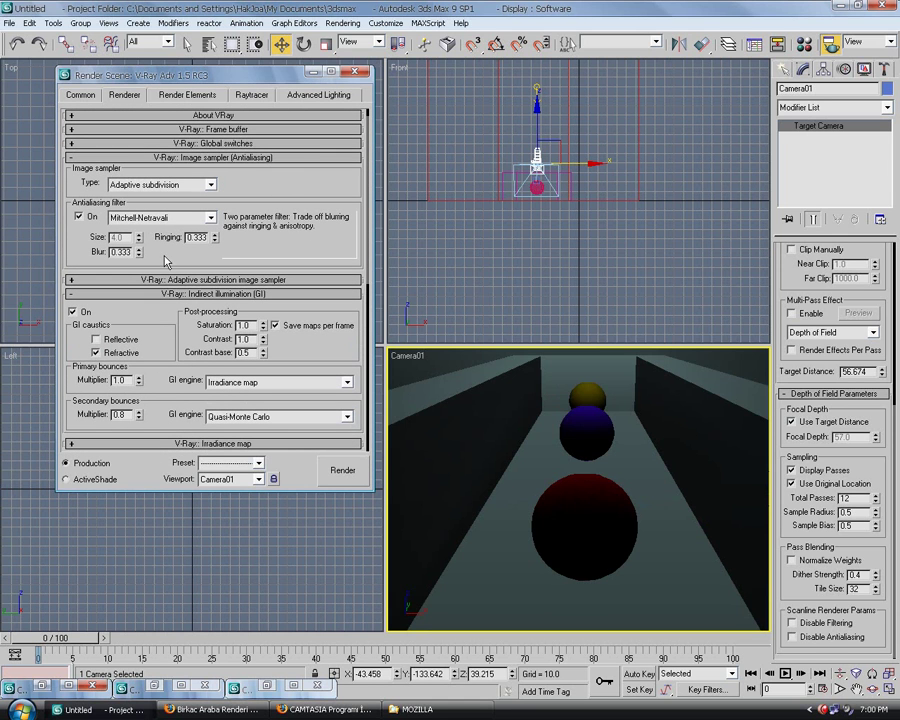
{"action": "scroll", "coordinate": [118, 178], "scroll_direction": "down", "scroll_amount": 4}
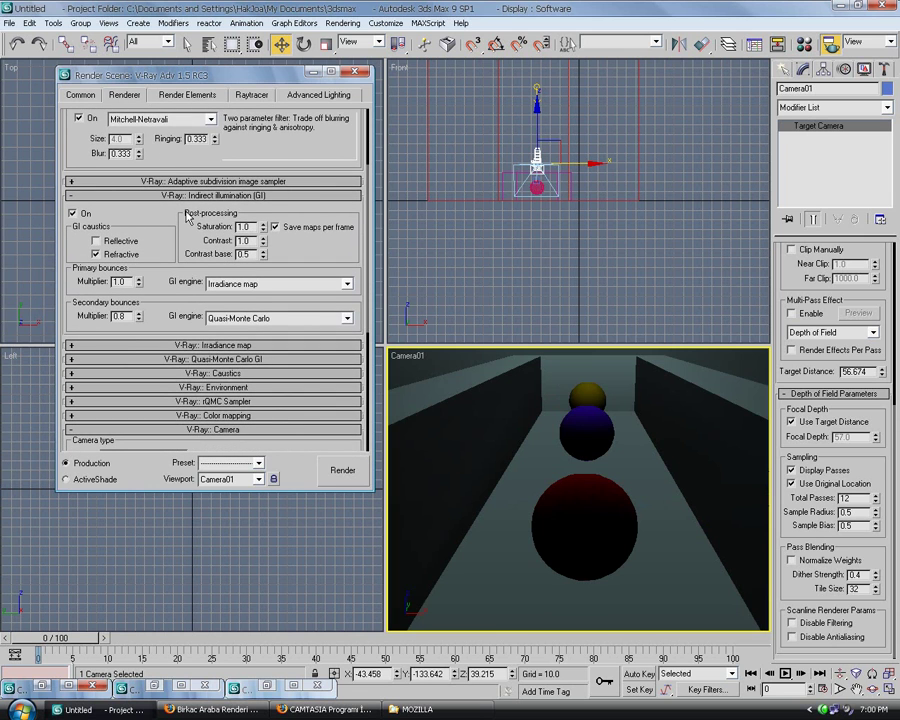
{"action": "scroll", "coordinate": [177, 194], "scroll_direction": "down", "scroll_amount": 1}
{"action": "scroll", "coordinate": [177, 194], "scroll_direction": "down", "scroll_amount": 1}
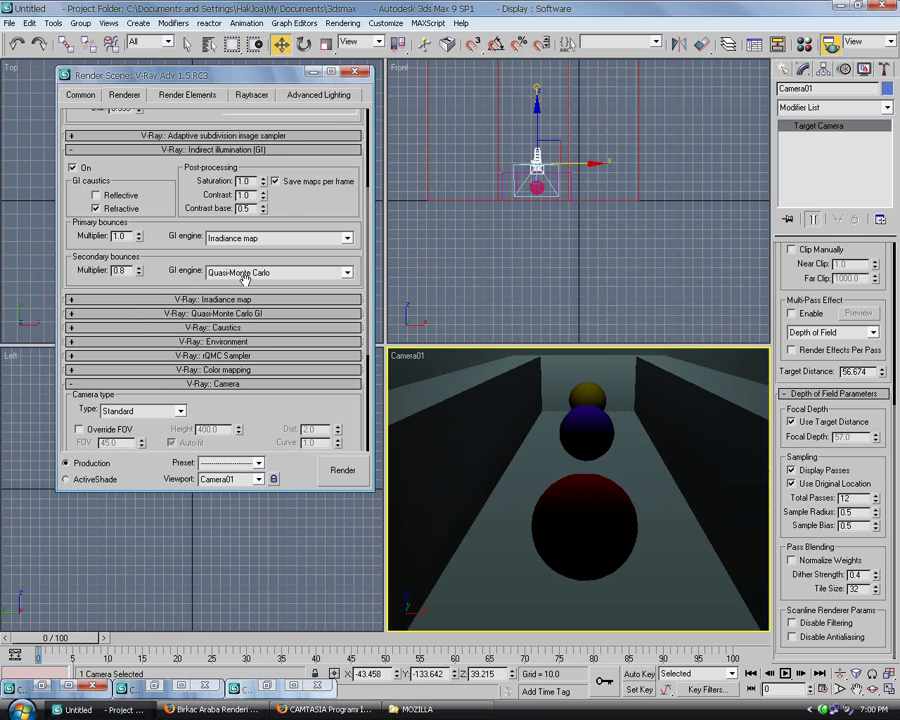
{"action": "scroll", "coordinate": [186, 273], "scroll_direction": "up", "scroll_amount": 3}
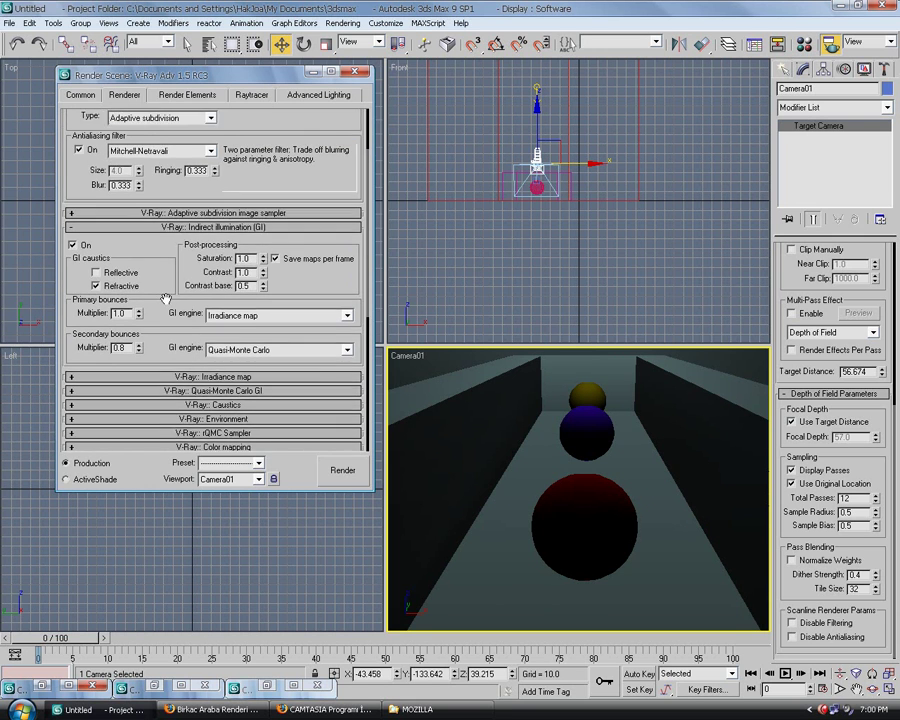
{"action": "scroll", "coordinate": [165, 309], "scroll_direction": "down", "scroll_amount": 5}
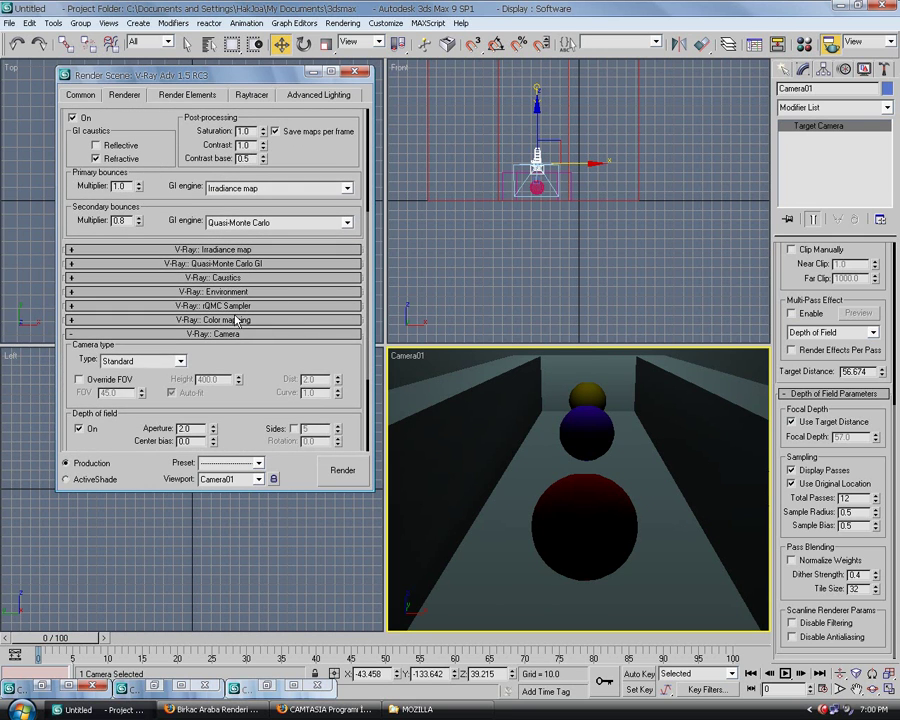
{"action": "scroll", "coordinate": [212, 264], "scroll_direction": "down", "scroll_amount": 3}
{"action": "left_click_drag", "start_coordinate": [212, 264], "coordinate": [208, 192]}
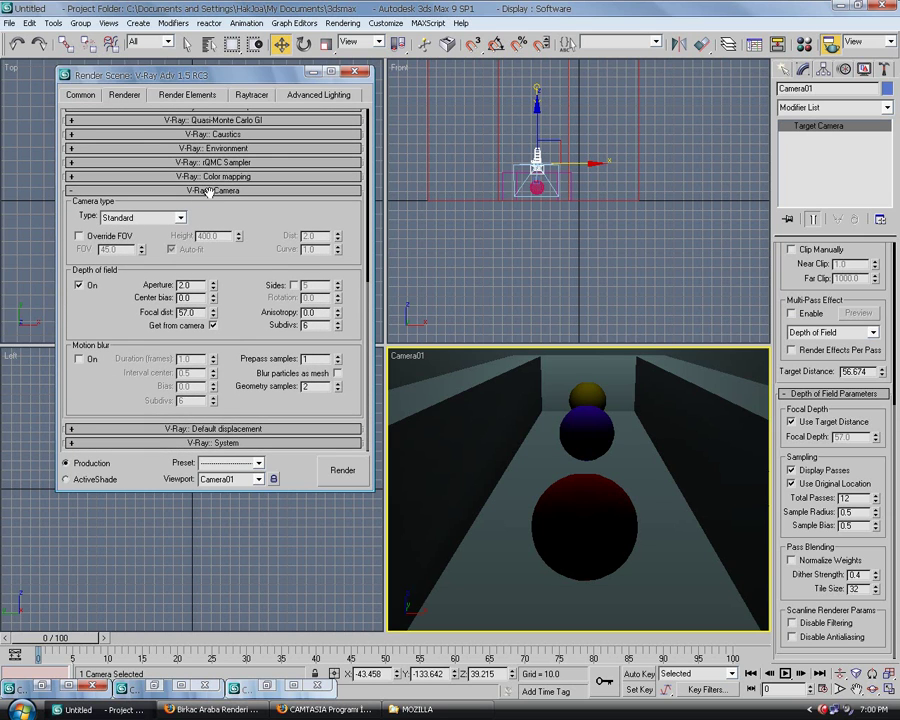
Start a test render of the Camera01 view and cancel it.
{"action": "left_click", "coordinate": [343, 470]}
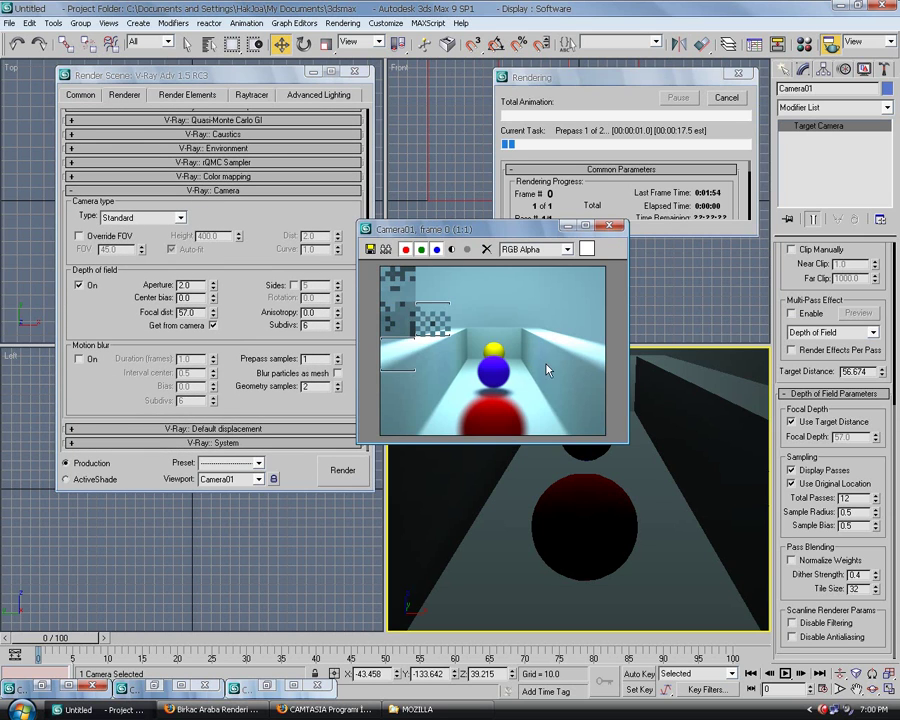
{"action": "left_click", "coordinate": [725, 99]}
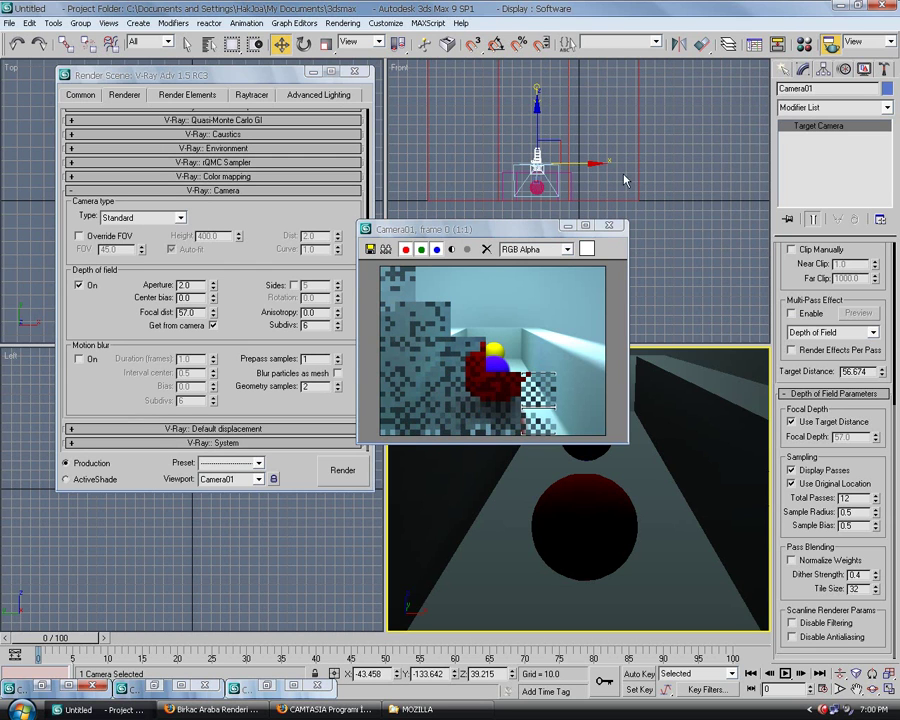
View the cloned render focused on the red sphere, and minimize it together with the render settings window.
{"action": "left_click", "coordinate": [386, 249]}
{"action": "mouse_move", "coordinate": [602, 382]}
{"action": "left_mouse_down"}
{"action": "mouse_move", "coordinate": [560, 348]}
{"action": "mouse_move", "coordinate": [476, 224]}
{"action": "left_mouse_up"}
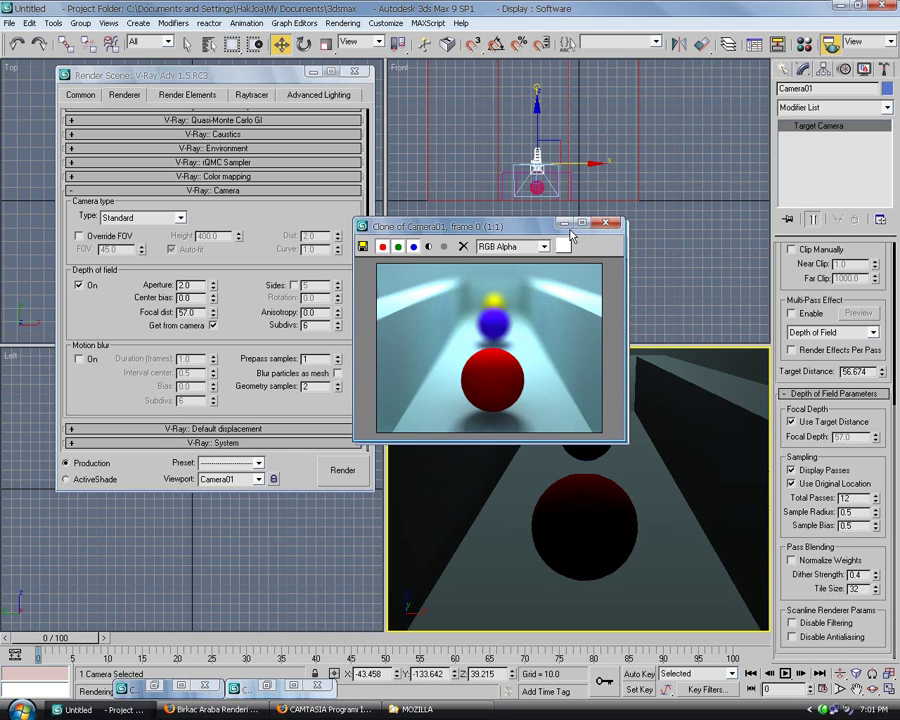
{"action": "left_click", "coordinate": [313, 72]}
{"action": "left_click", "coordinate": [569, 222]}
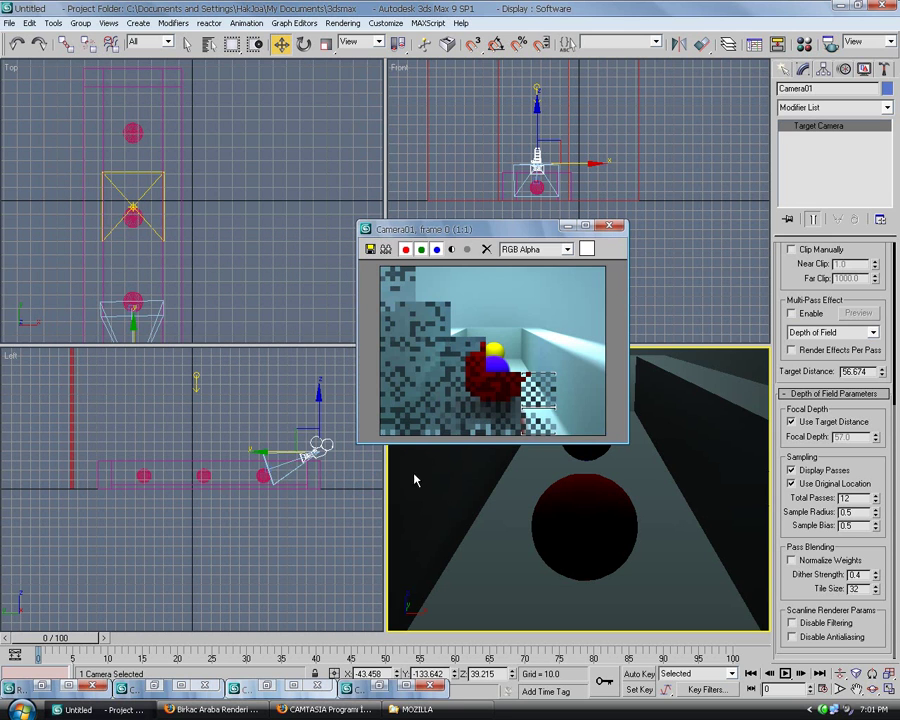
Move the camera target to the middle sphere in the Left view and bring up the cloned render focused on the blue sphere.
{"action": "left_click", "coordinate": [312, 471]}
{"action": "left_click_drag", "start_coordinate": [312, 471], "coordinate": [207, 455]}
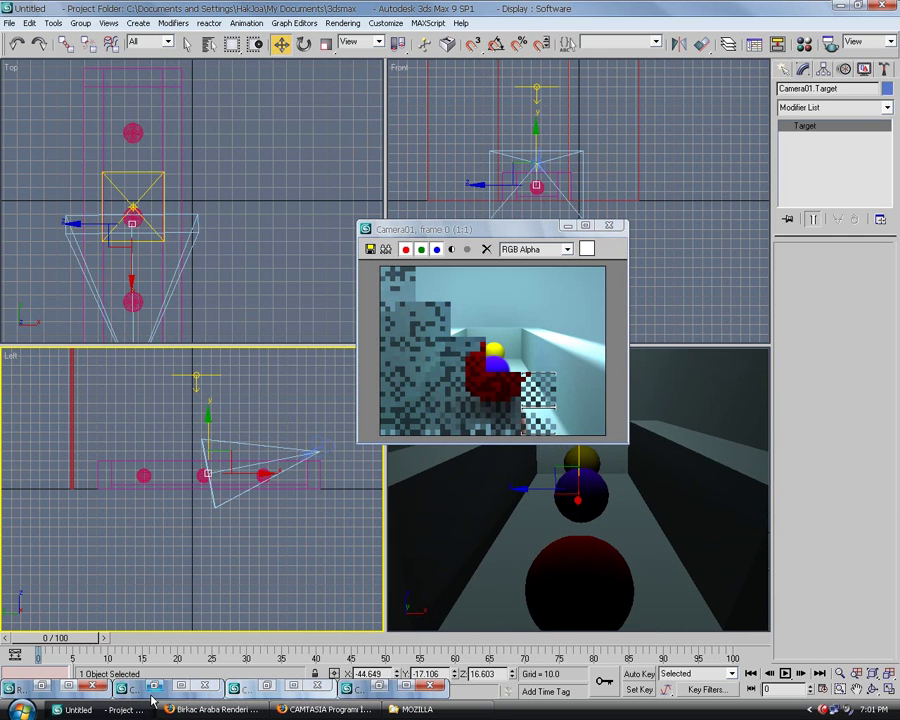
{"action": "key", "text": "shift+q"}
{"action": "mouse_move", "coordinate": [330, 471]}
{"action": "left_mouse_down"}
{"action": "mouse_move", "coordinate": [524, 314]}
{"action": "mouse_move", "coordinate": [552, 259]}
{"action": "left_mouse_up"}
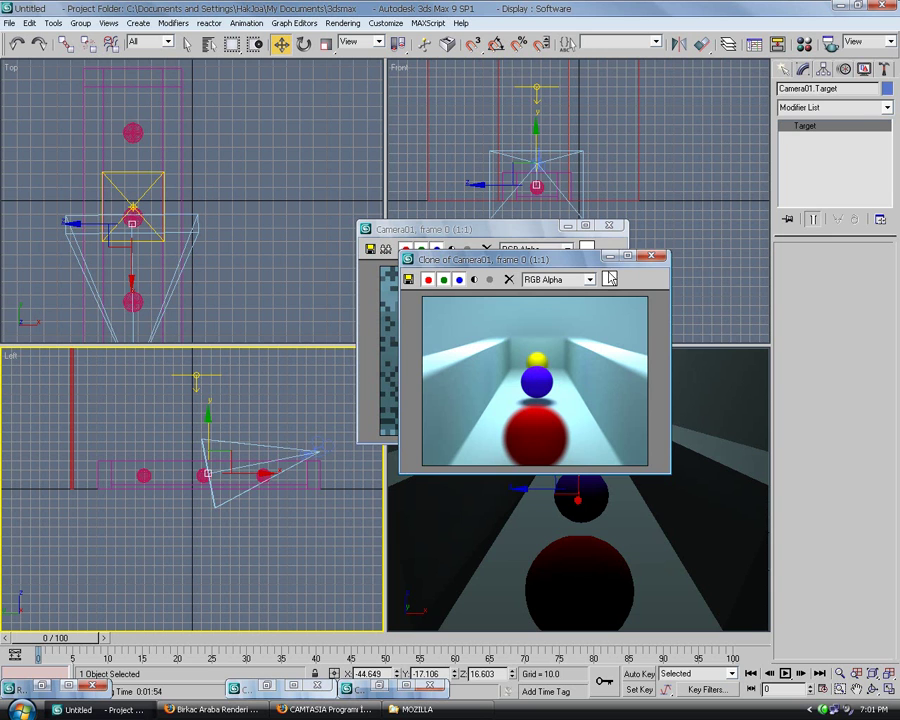
Move the camera target to the farthest sphere in the Left view and bring up the cloned render focused on the yellow sphere.
{"action": "left_click_drag", "start_coordinate": [236, 472], "coordinate": [179, 474]}
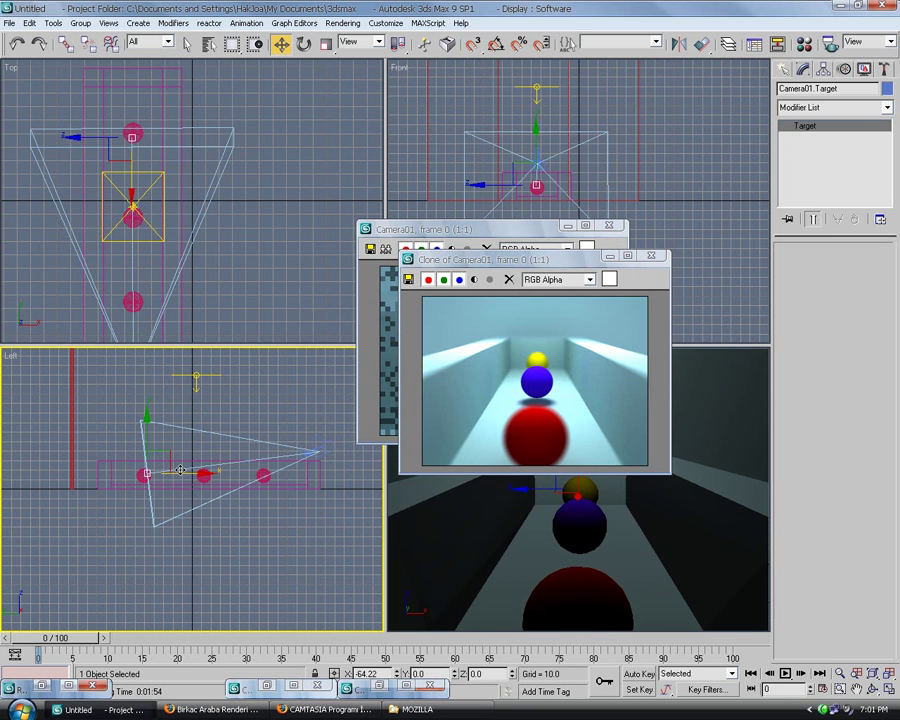
{"action": "left_click", "coordinate": [265, 686]}
{"action": "left_click_drag", "start_coordinate": [438, 256], "coordinate": [578, 255]}
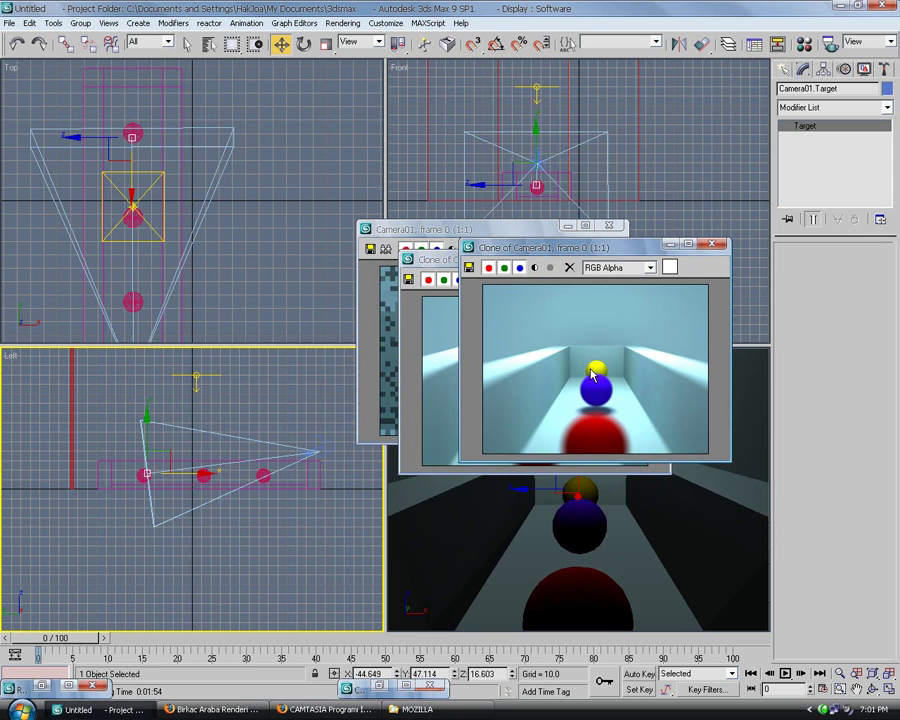
Minimize the two cloned renders and the Camera01 frame window.
{"action": "left_click", "coordinate": [711, 244]}
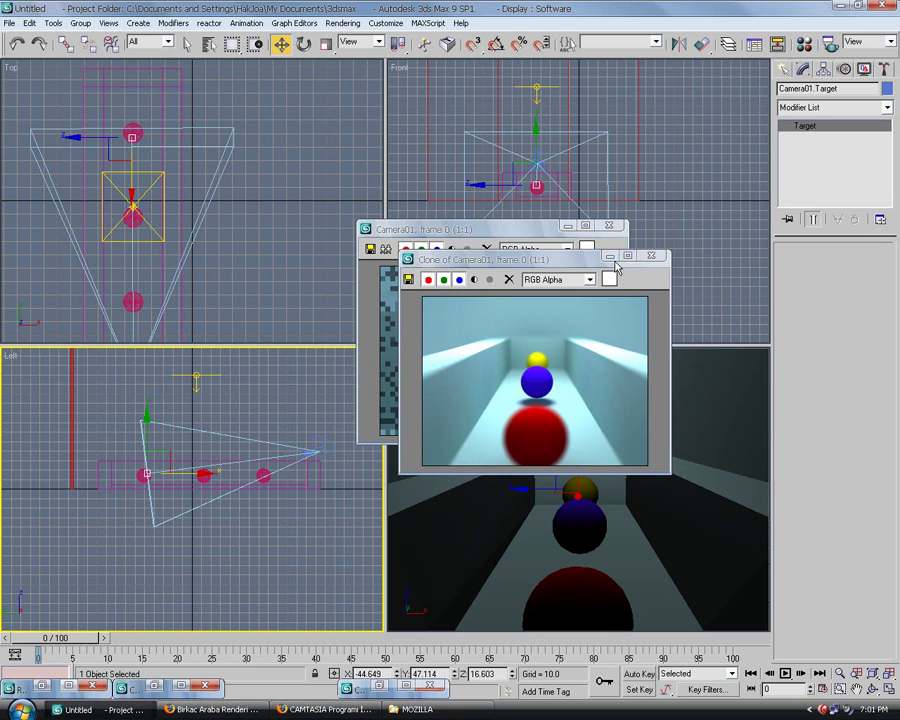
{"action": "left_click", "coordinate": [650, 256]}
{"action": "left_click", "coordinate": [608, 226]}
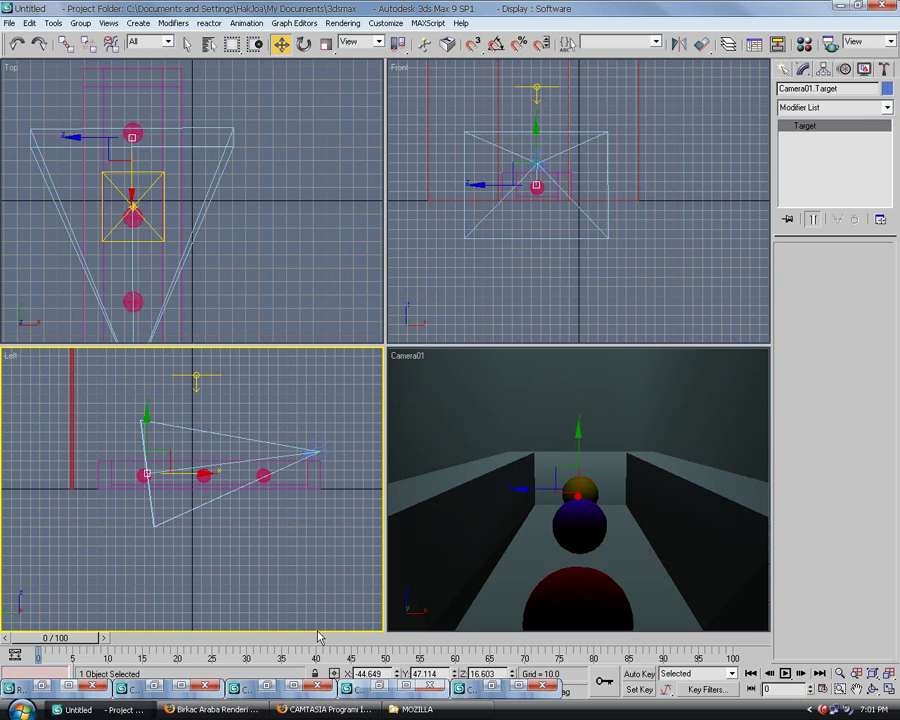
{"action": "left_click", "coordinate": [825, 710]}
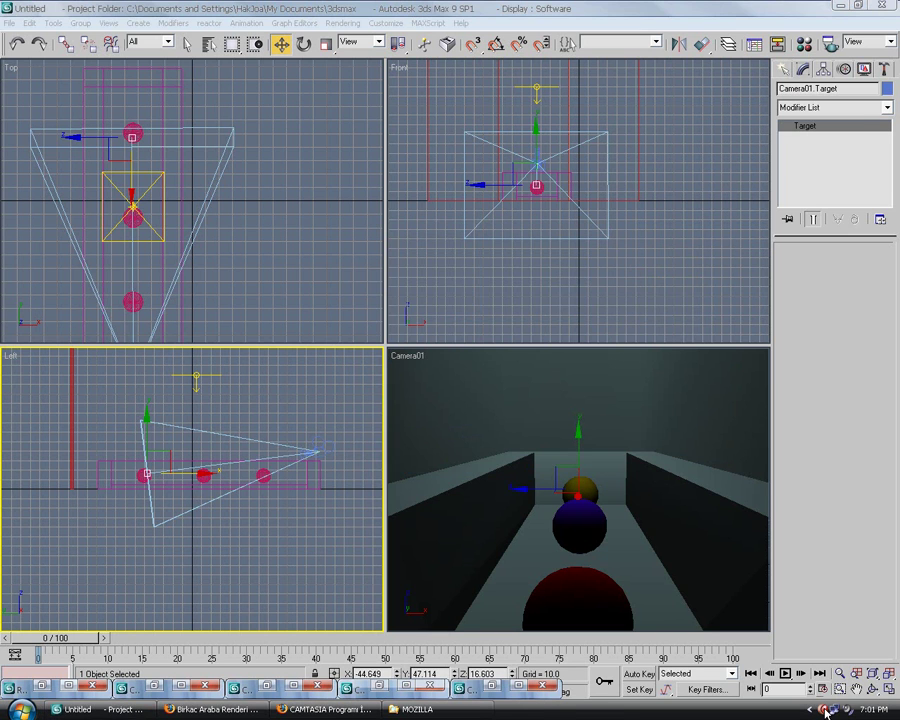